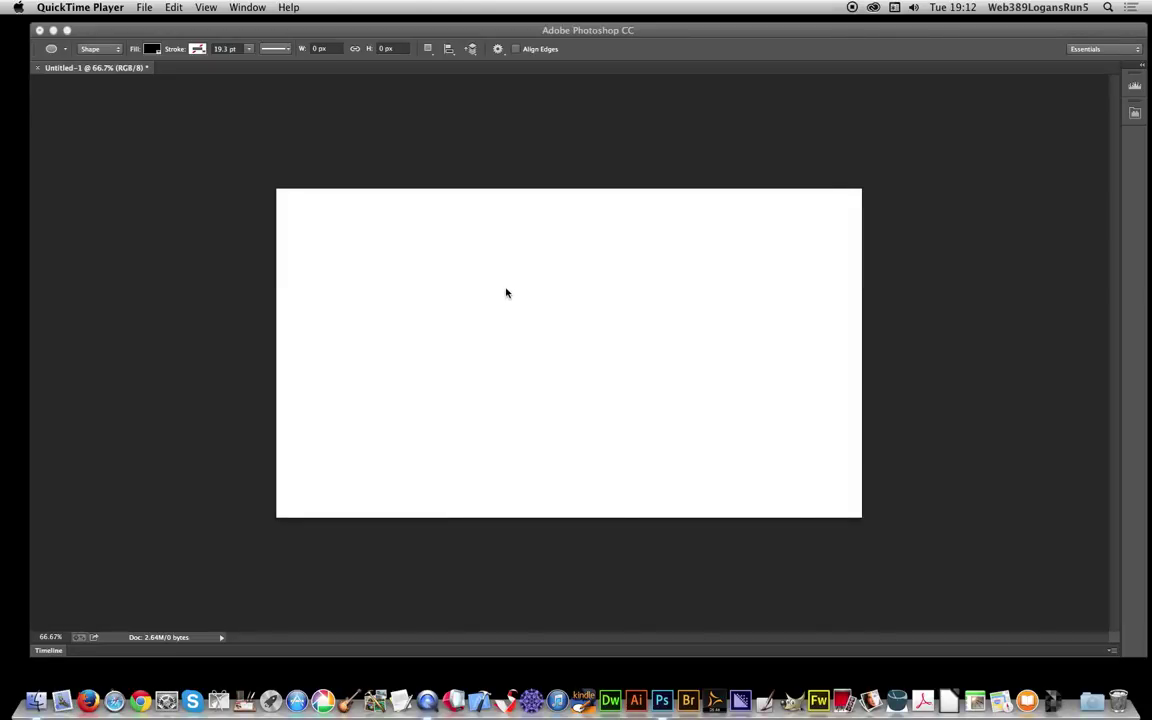
Step: Bring the Photoshop window with the blank white Untitled-1 canvas to the front
left_click(506, 289)
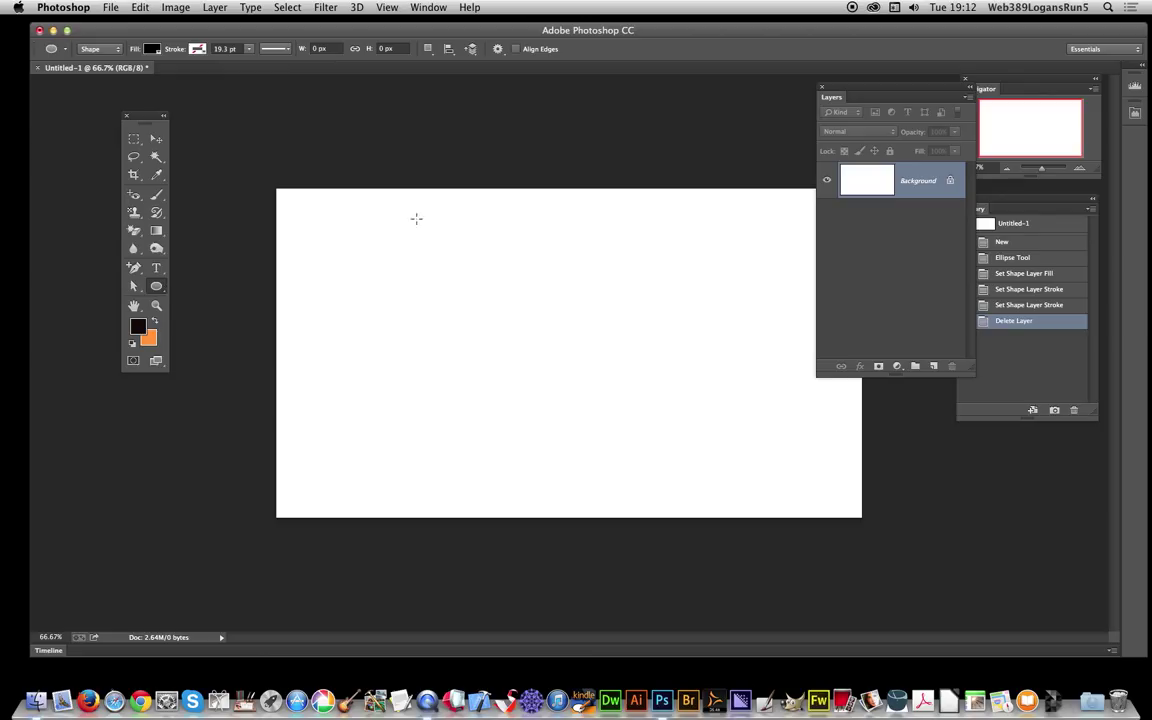
Step: Draw a large black ellipse, about 609 × 564 px, across the canvas centre
left_click_drag(416, 218, 696, 469)
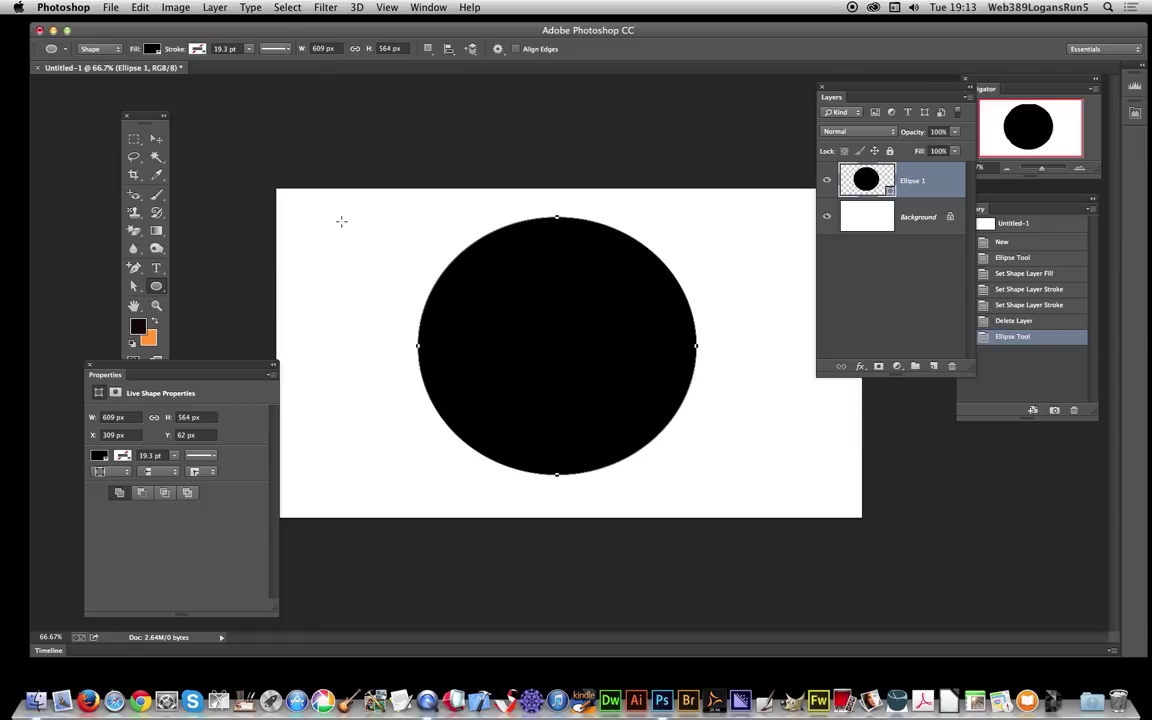
Step: Add an Angle-style Gradient Overlay to Ellipse 1 using the magenta-yellow-green preset
left_click(213, 7)
mouse_move(290, 97)
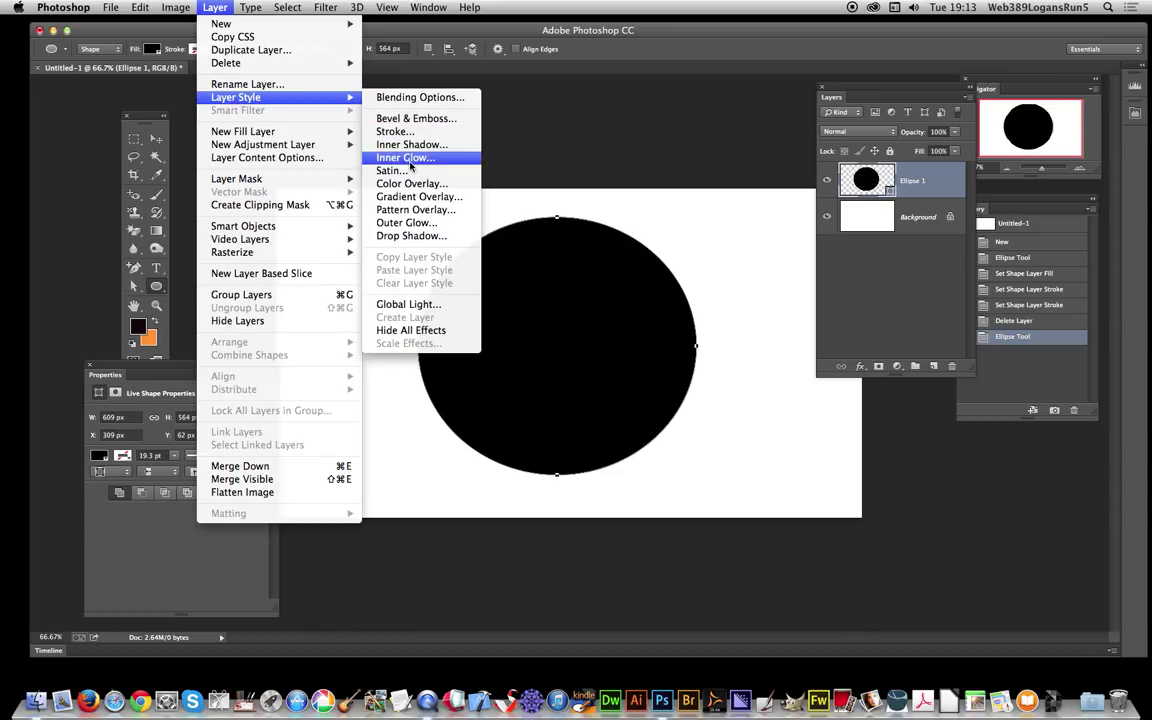
left_click(409, 200)
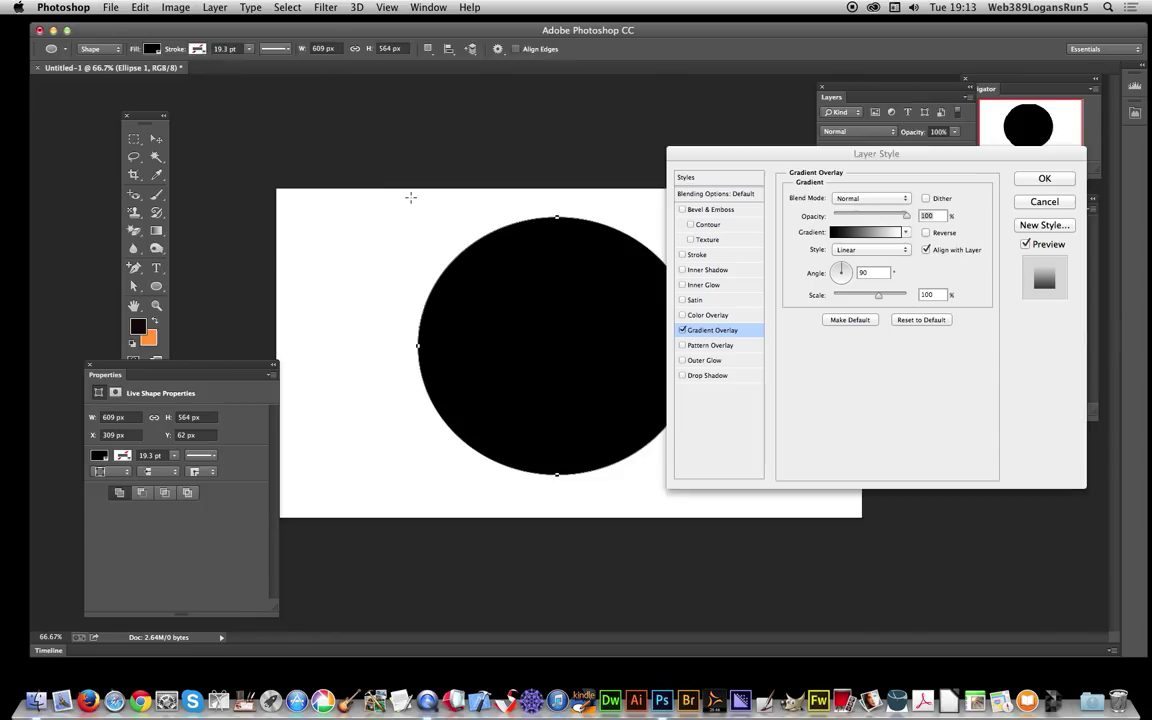
left_click(905, 232)
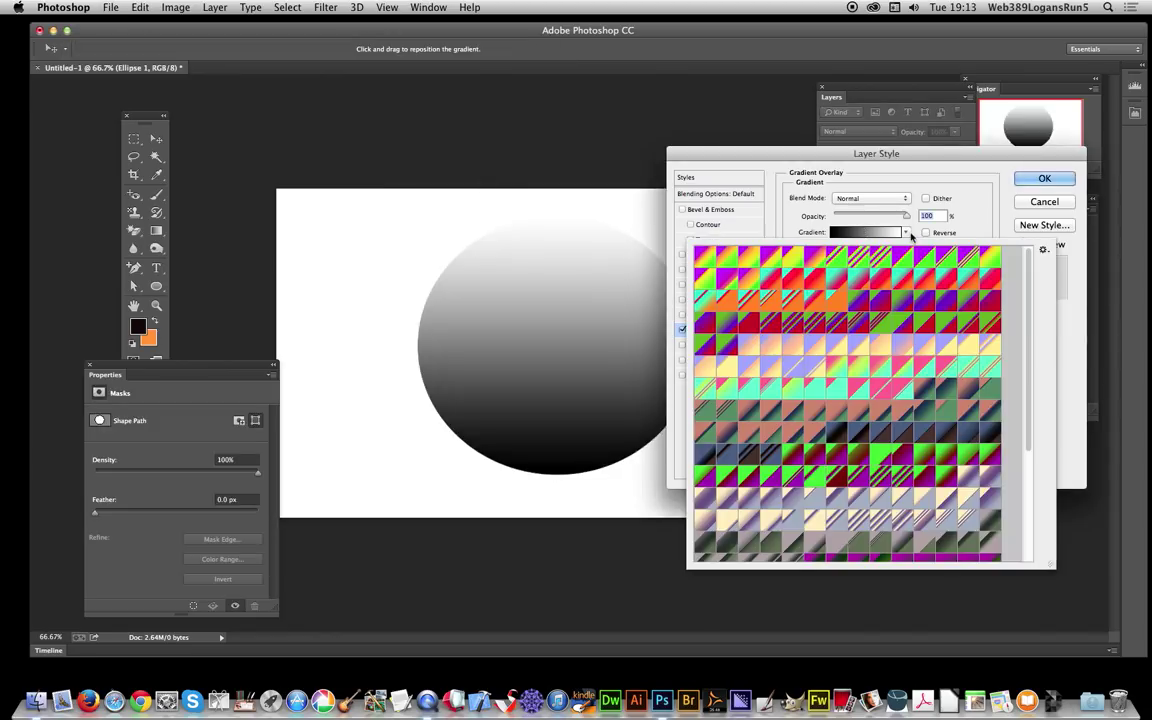
left_click(702, 262)
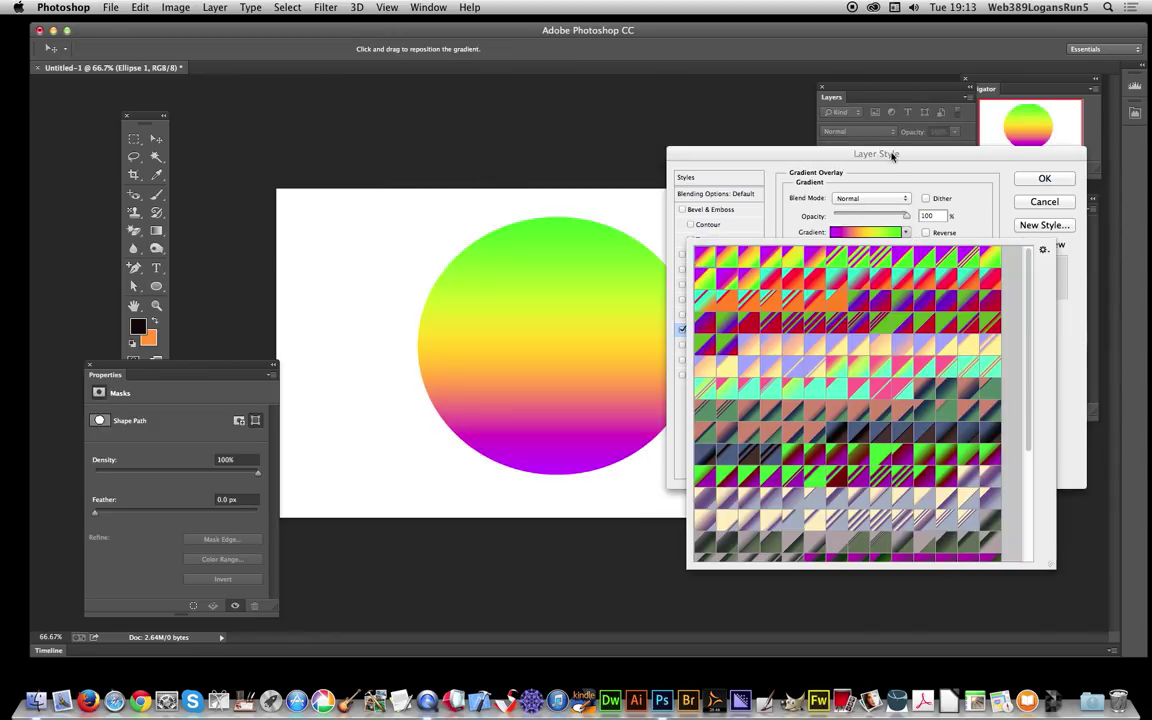
left_click(864, 155)
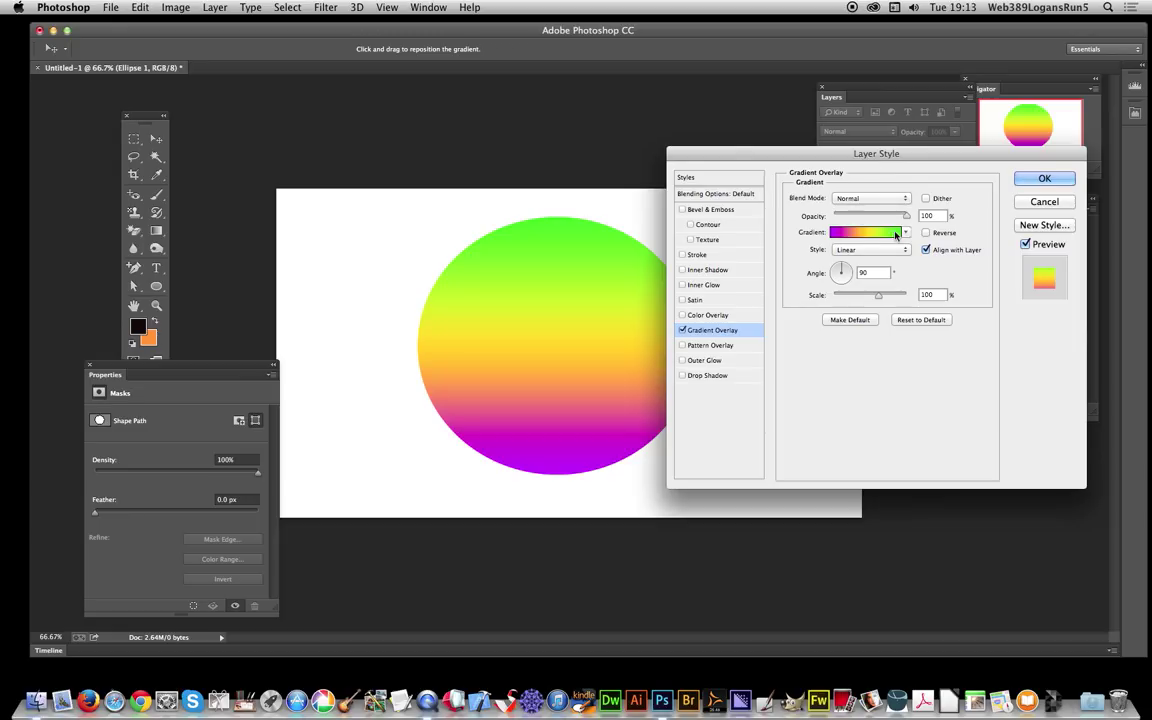
left_click(868, 249)
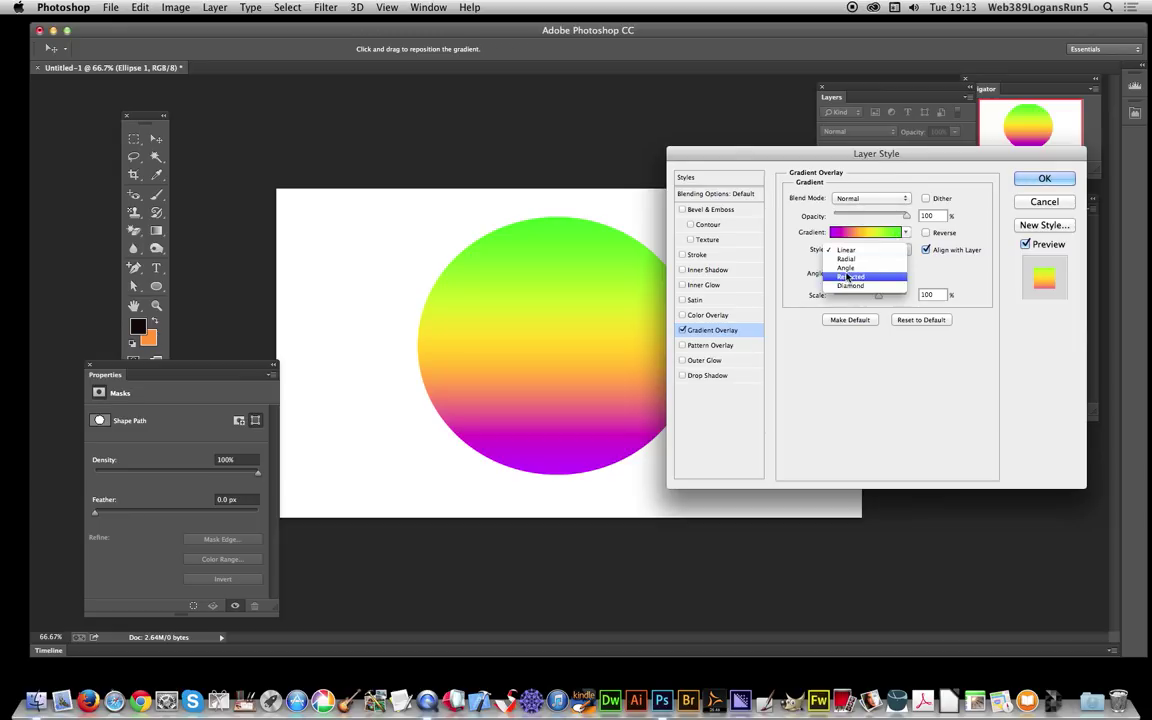
left_click(847, 269)
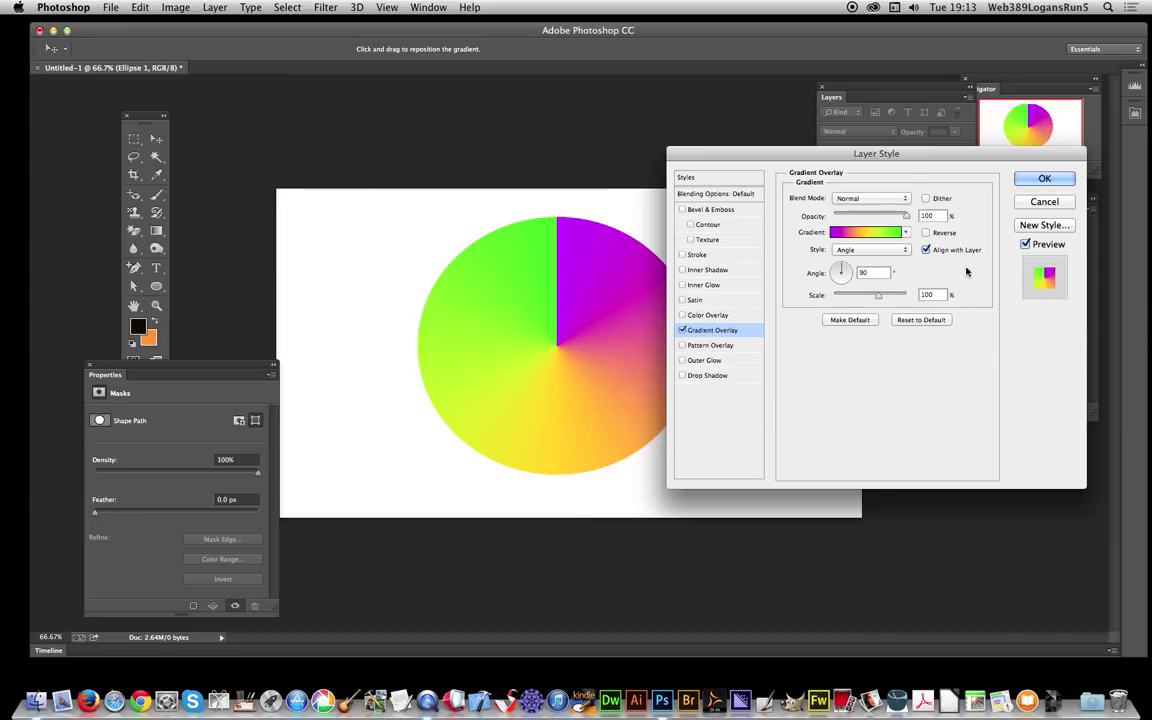
left_click(1043, 180)
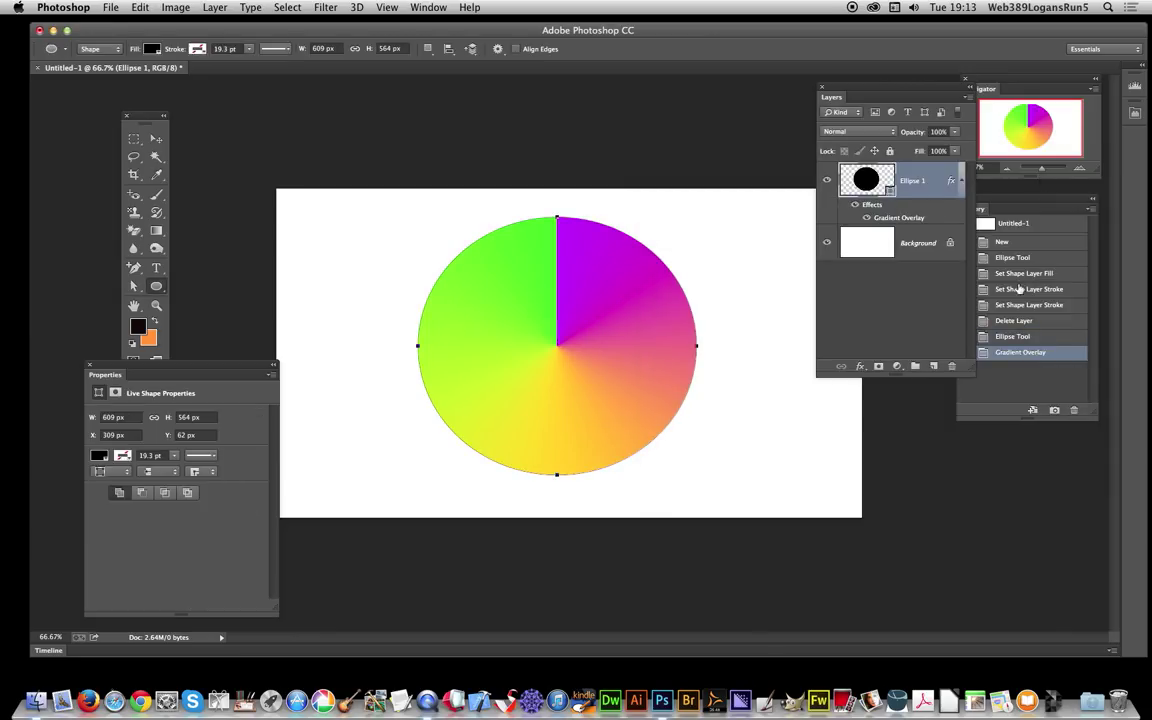
Step: Show the Timeline panel and create a video timeline for the document
left_click(424, 7)
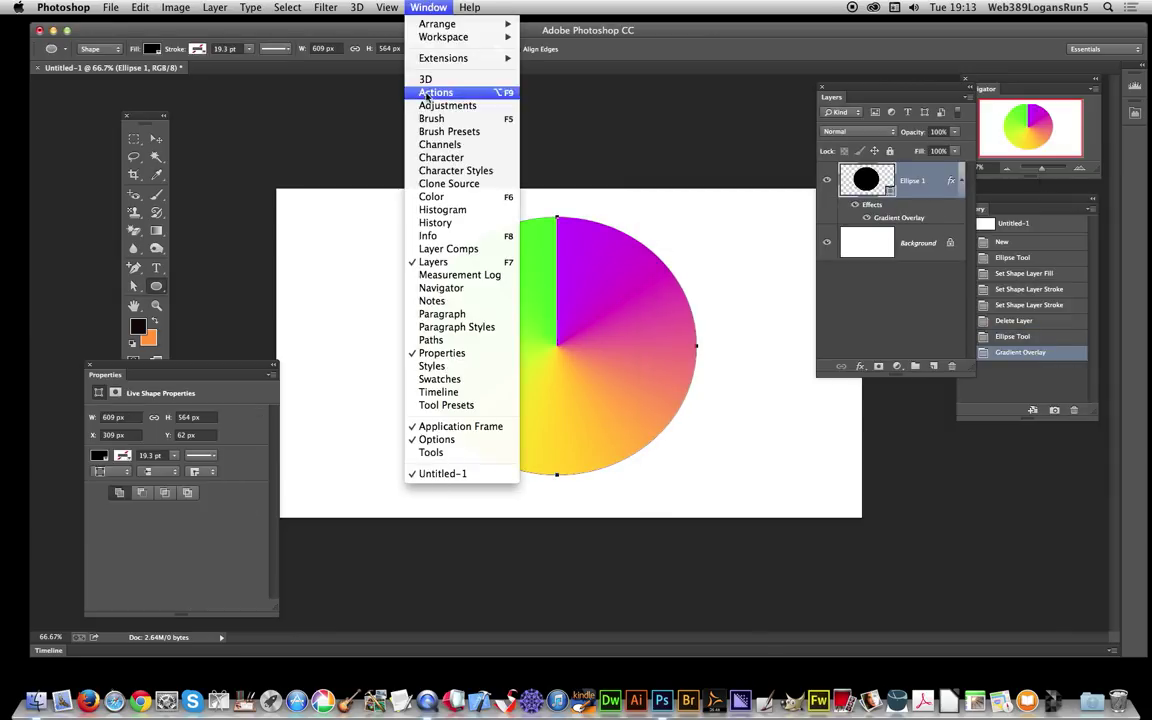
left_click(436, 393)
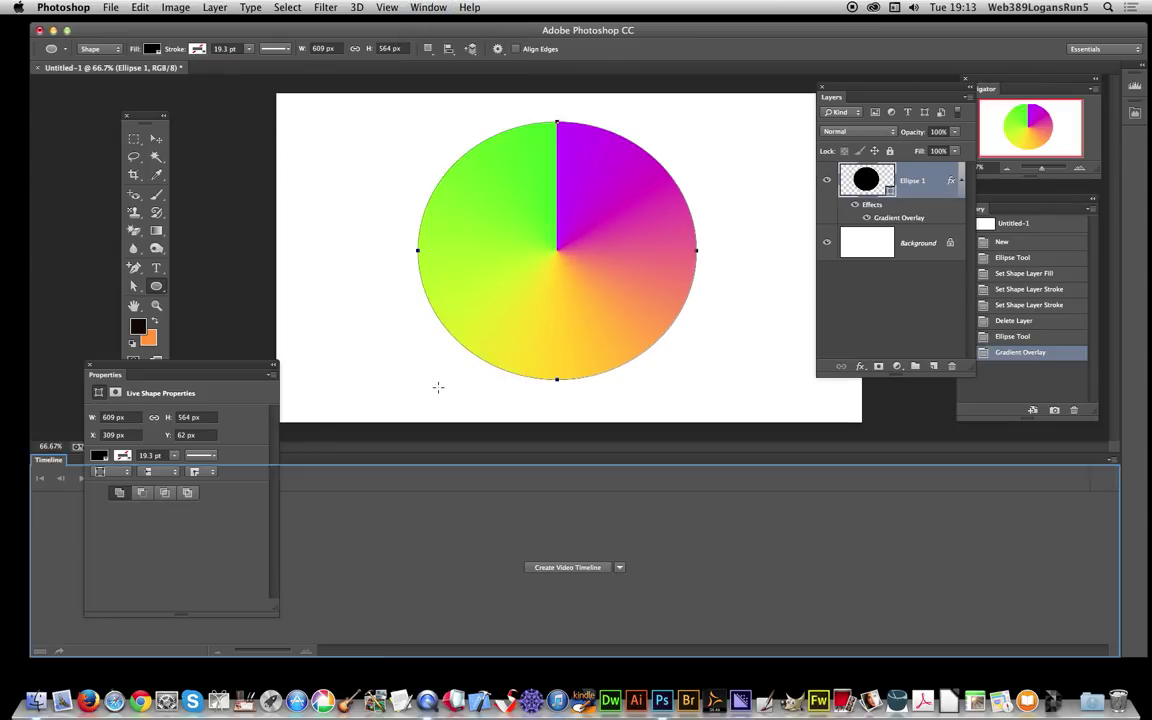
left_click(588, 568)
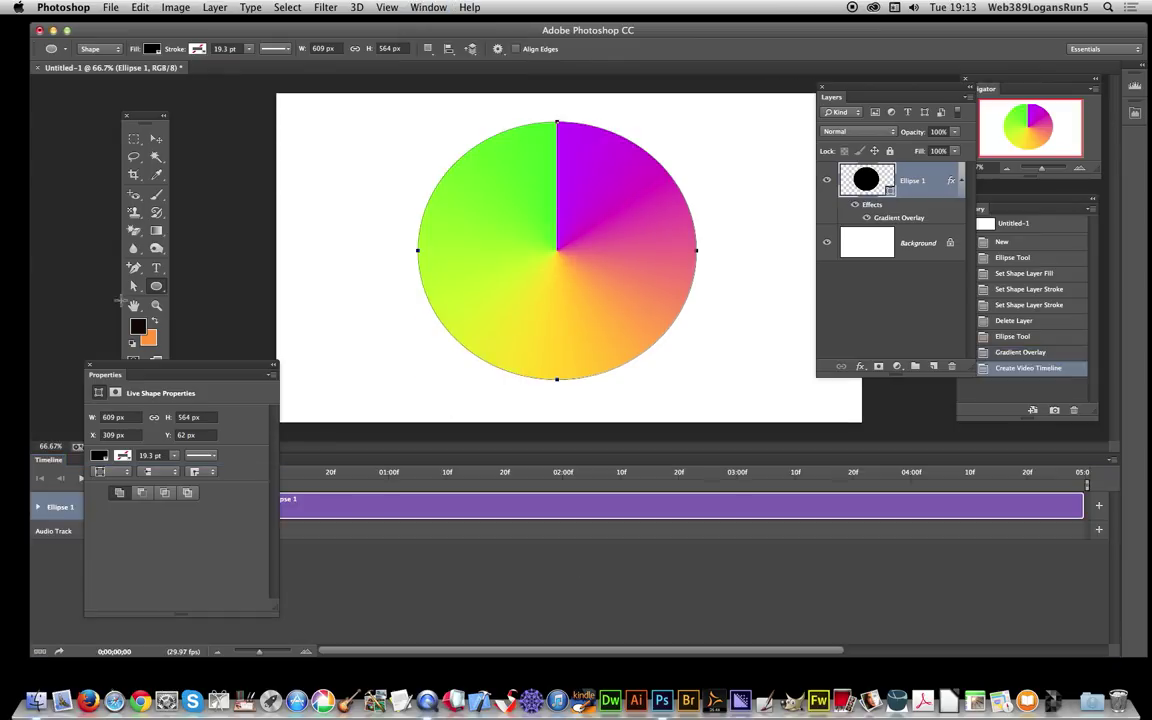
Step: Expand the Ellipse 1 track and shorten the work area to end near 01:20f
left_click(89, 368)
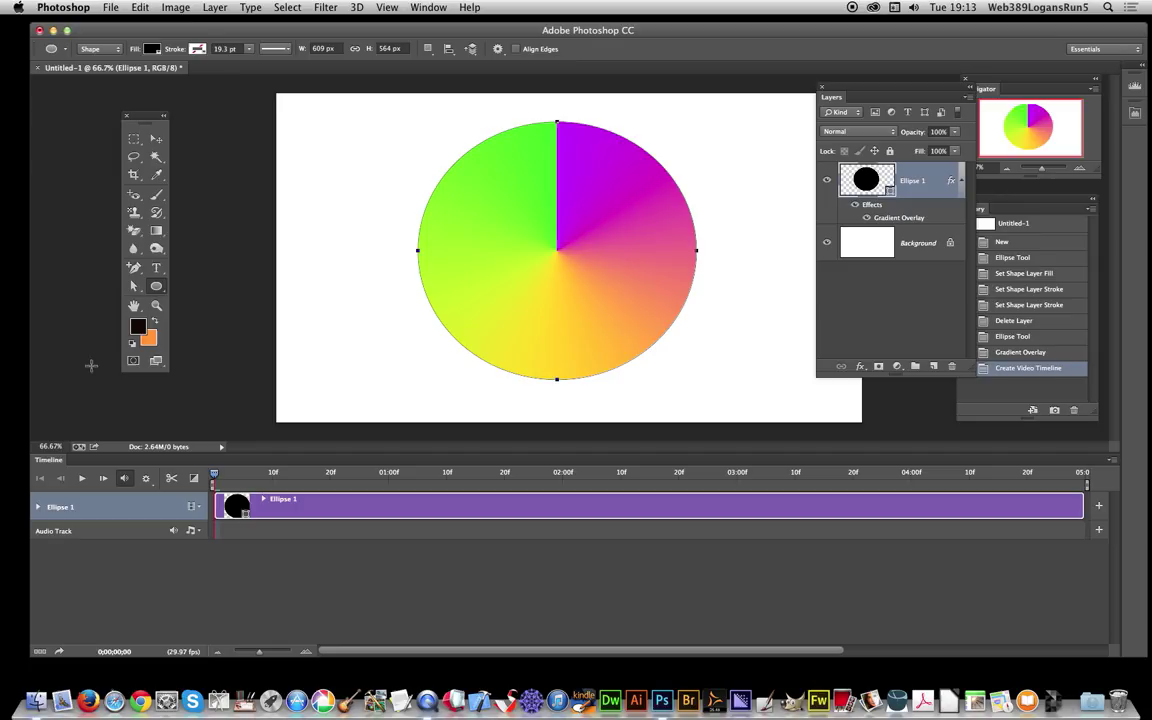
left_click(38, 507)
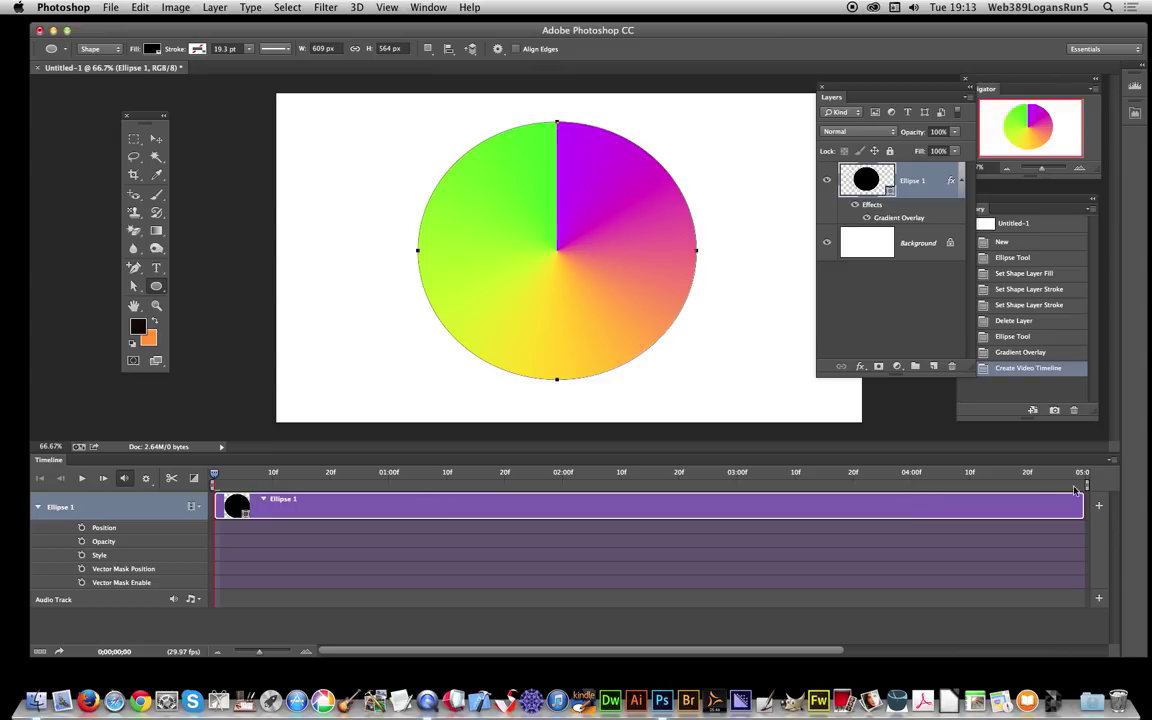
left_click_drag(1086, 484, 505, 484)
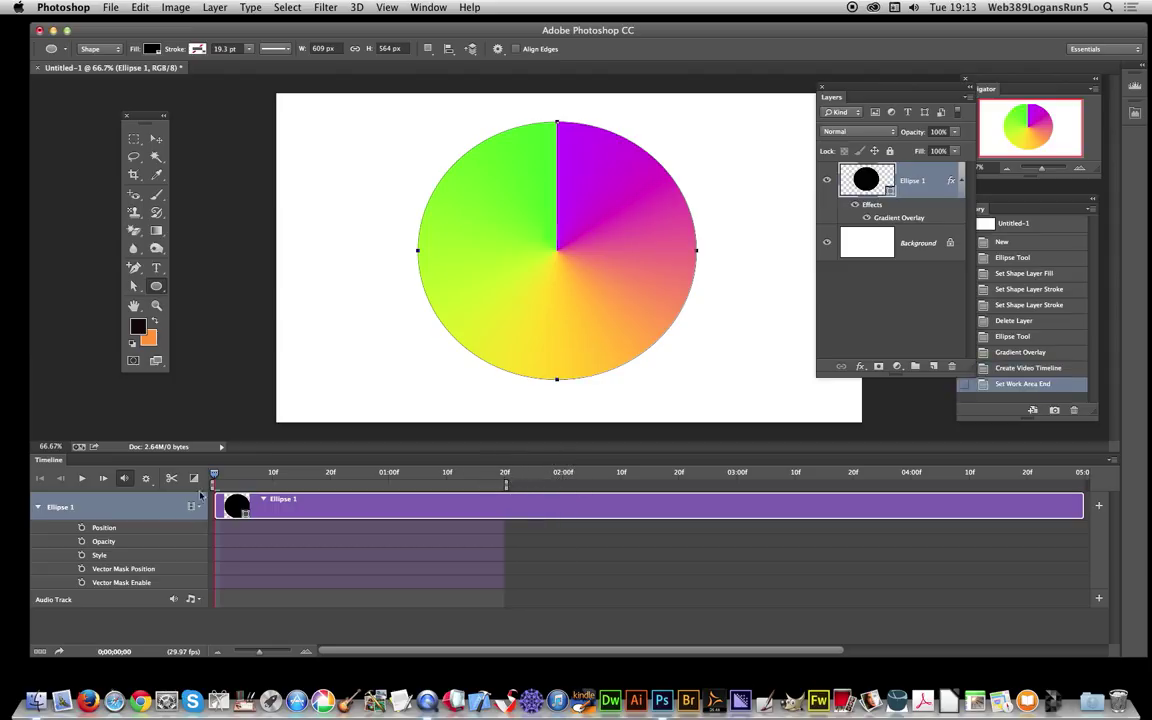
Step: Add a Style keyframe at 0f and move the playhead to about 01:20
left_click(82, 555)
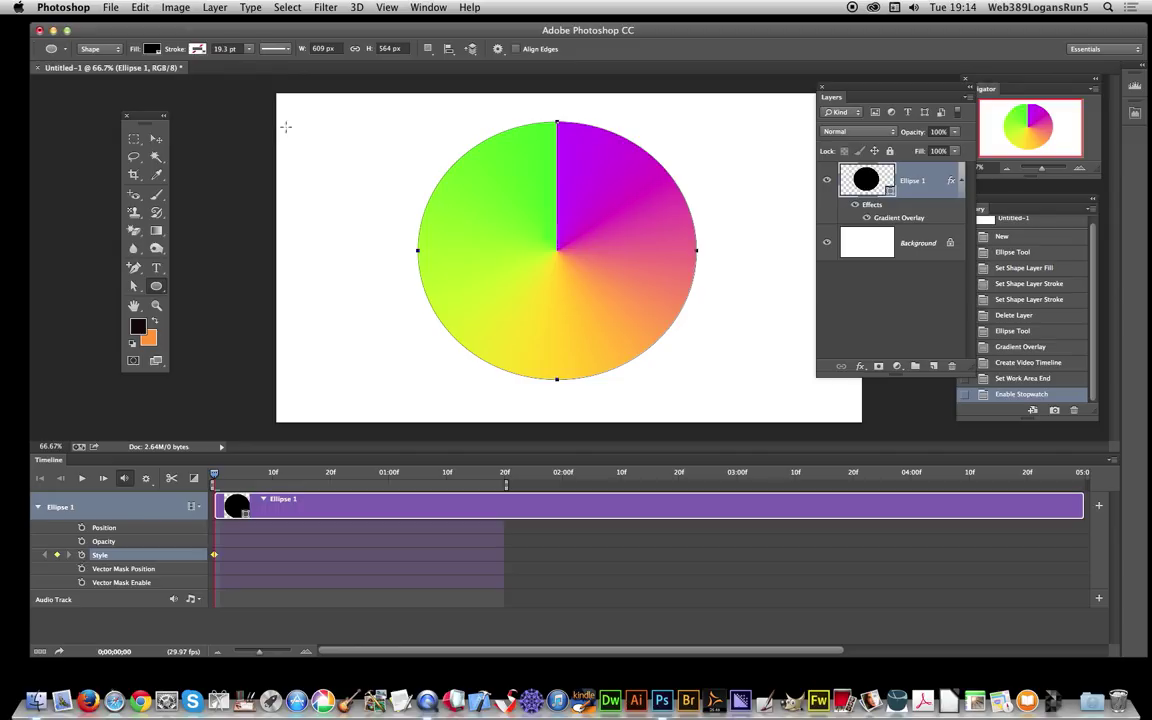
left_click(214, 474)
left_click_drag(214, 474, 505, 496)
Step: Change the Gradient Overlay angle to -90° to create the second Style keyframe
left_click(218, 8)
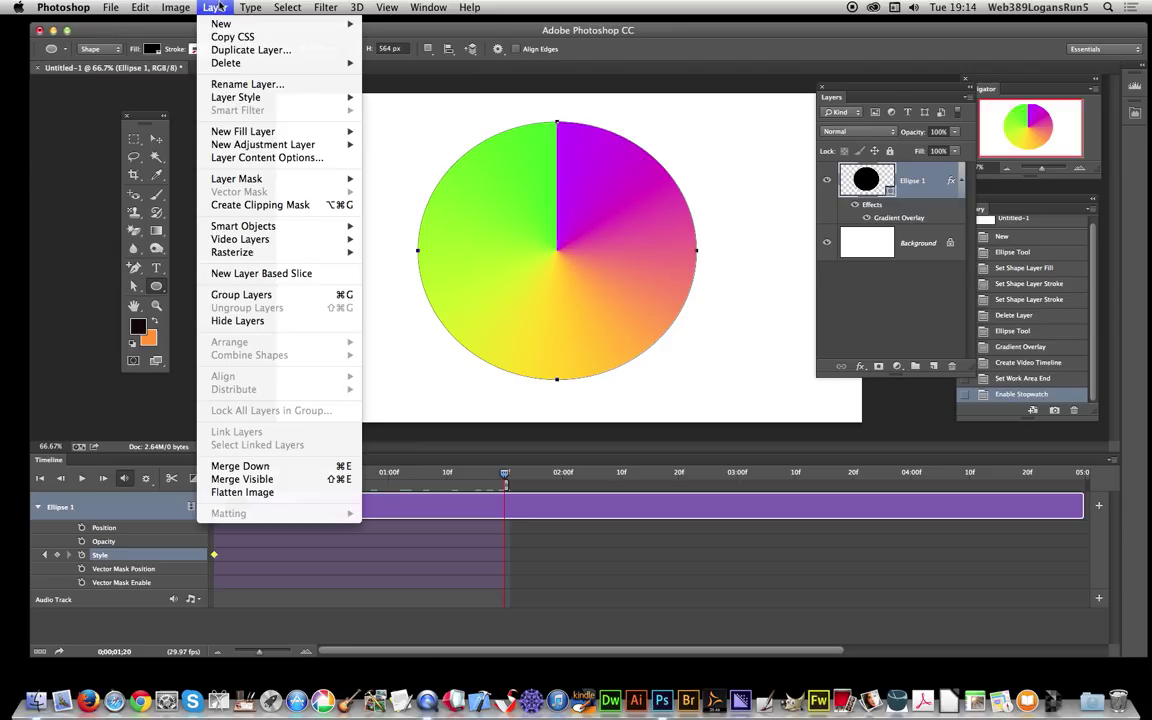
mouse_move(300, 97)
left_click(414, 197)
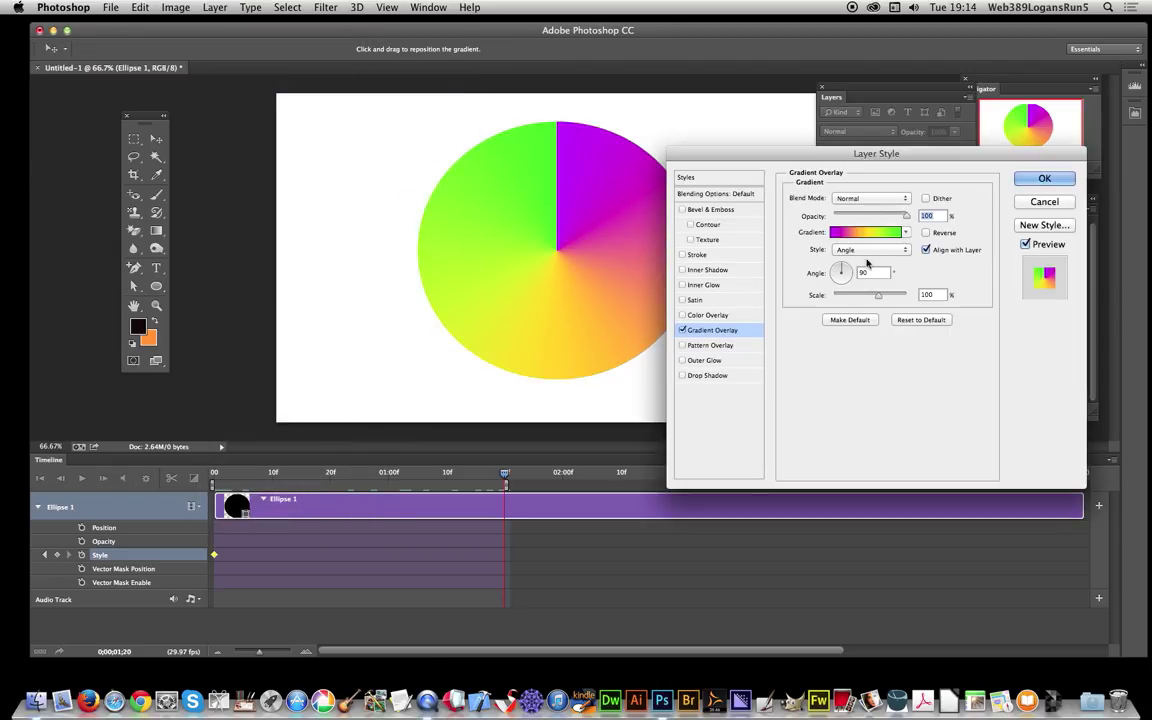
left_click_drag(843, 272, 842, 290)
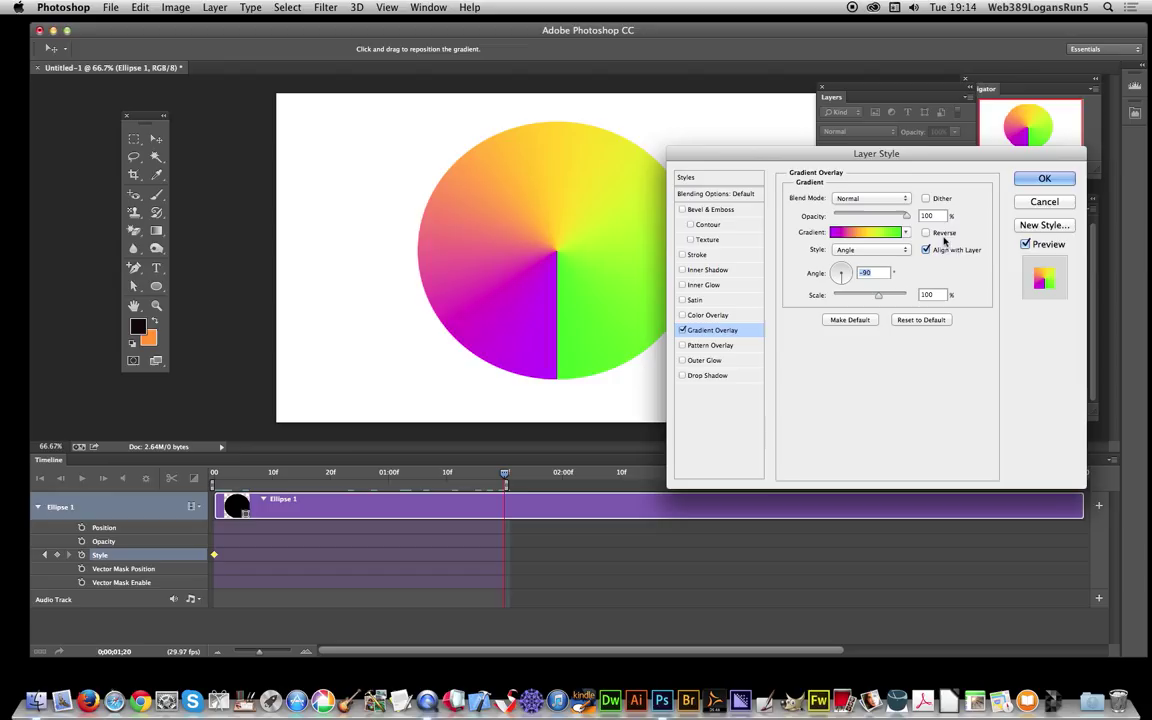
left_click(1038, 178)
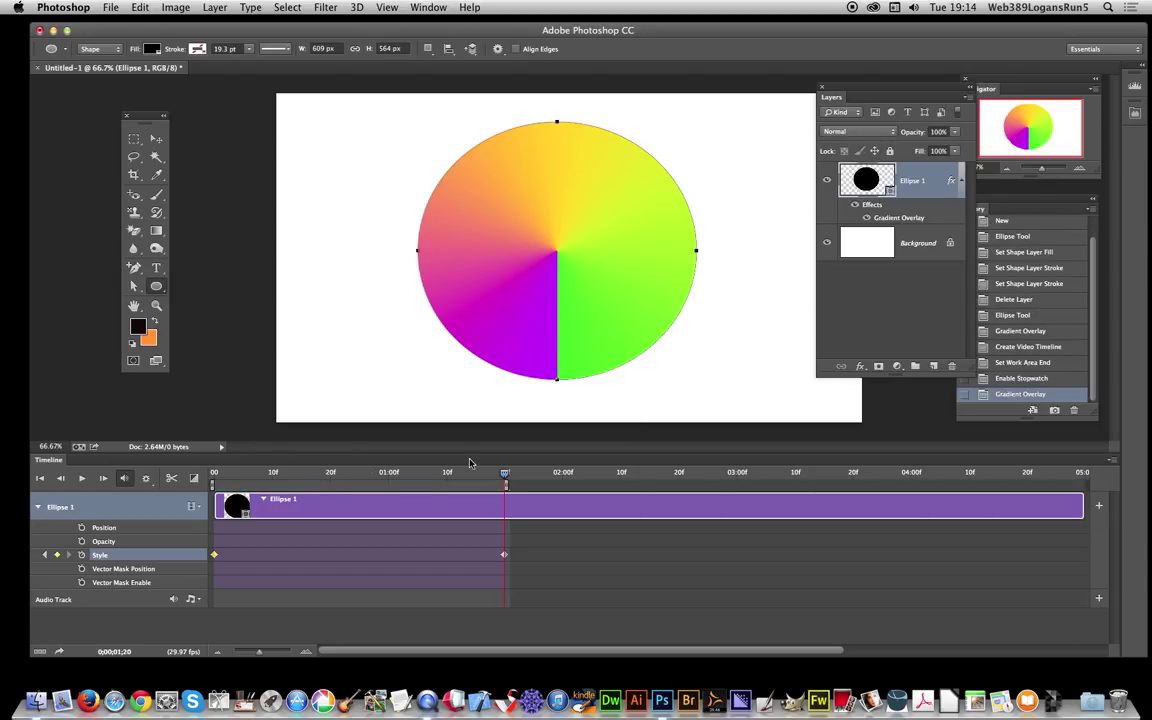
Step: Return the playhead to the start of the animation
mouse_move(504, 482)
left_mouse_down()
mouse_move(445, 468)
mouse_move(210, 468)
mouse_move(504, 471)
left_mouse_up()
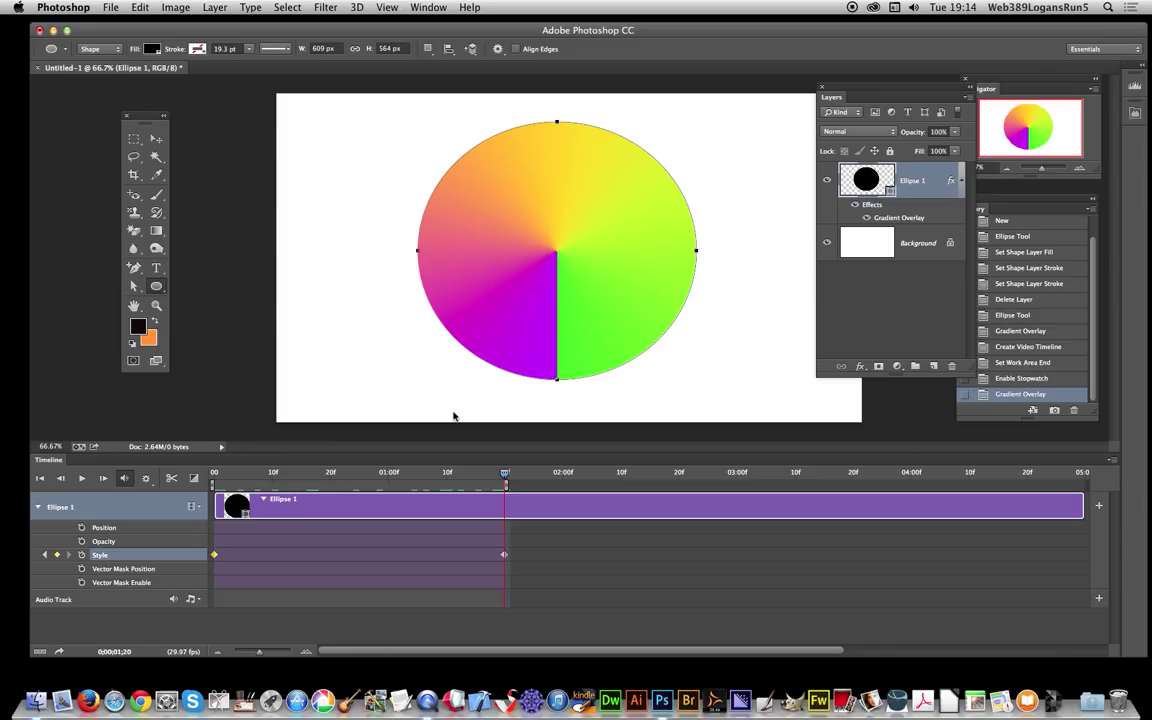
left_click(197, 48)
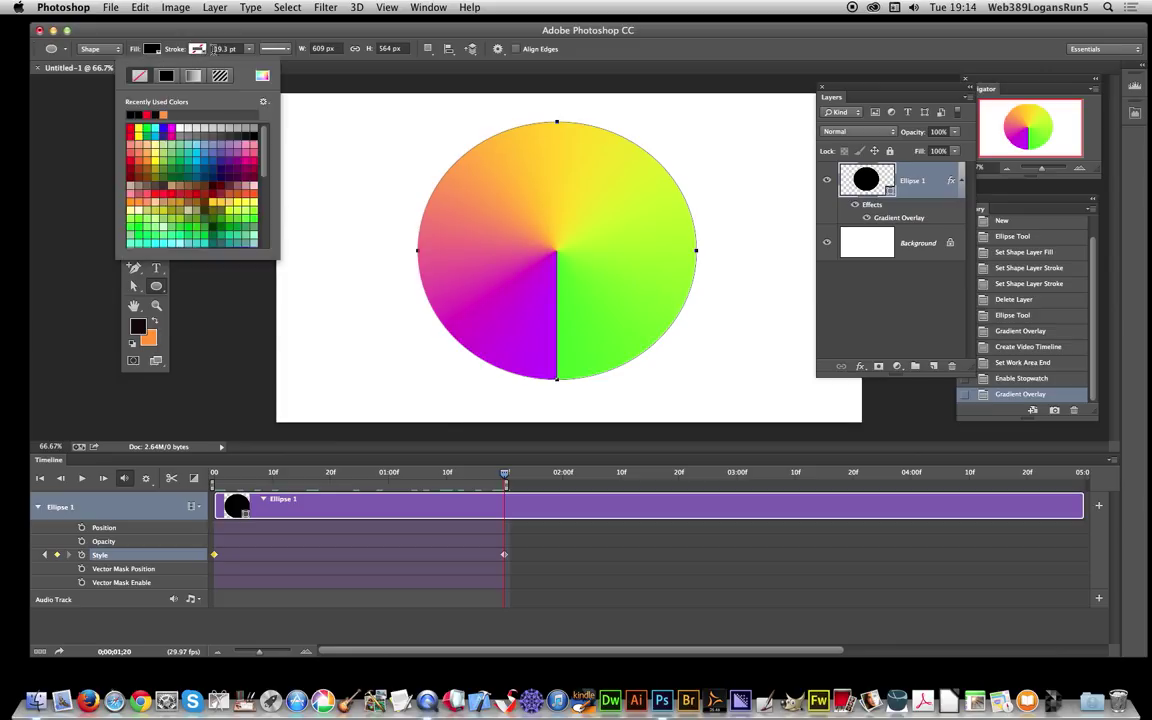
key("Escape")
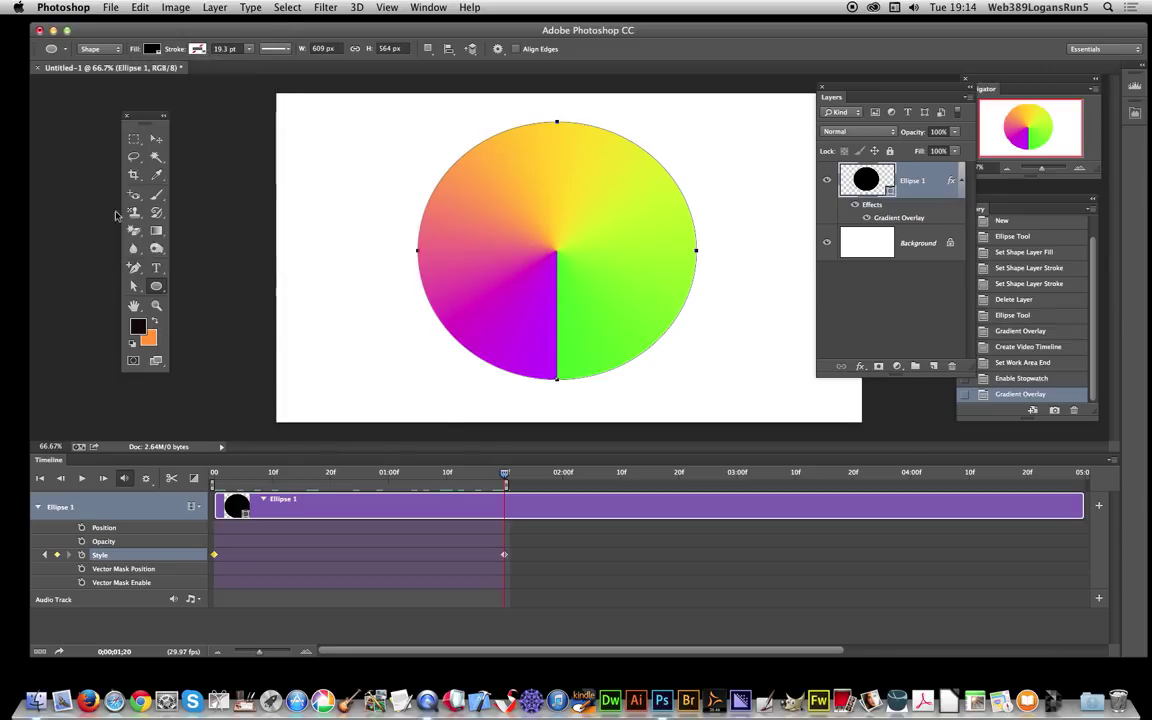
Step: Scale the gradient circle to 75% and Alt-drag duplicates around the canvas
left_click(163, 143)
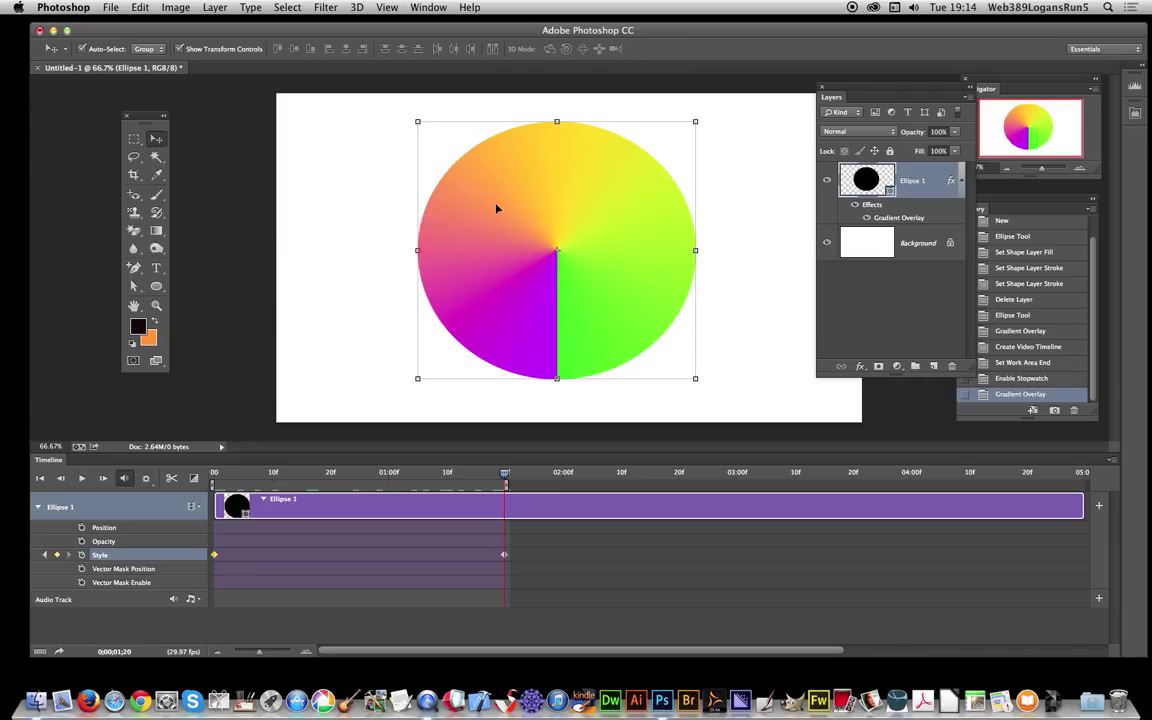
left_click(419, 120)
mouse_move(471, 189)
left_mouse_down()
mouse_move(488, 200)
mouse_move(487, 186)
left_mouse_up()
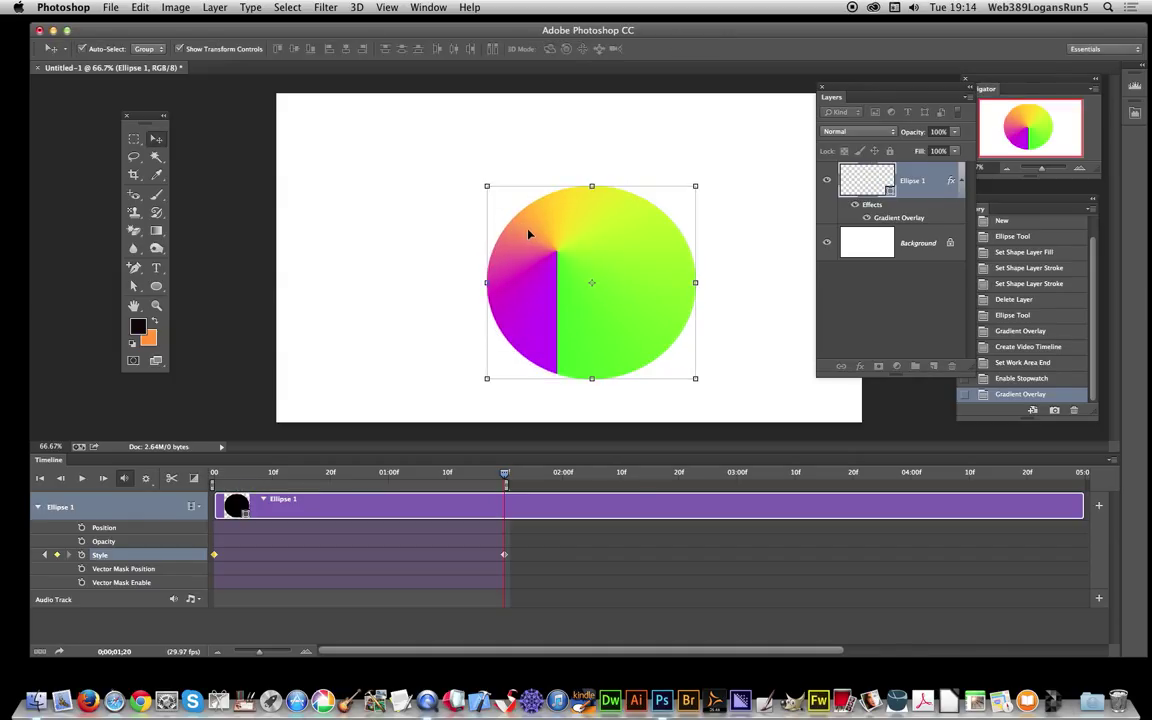
key("Return")
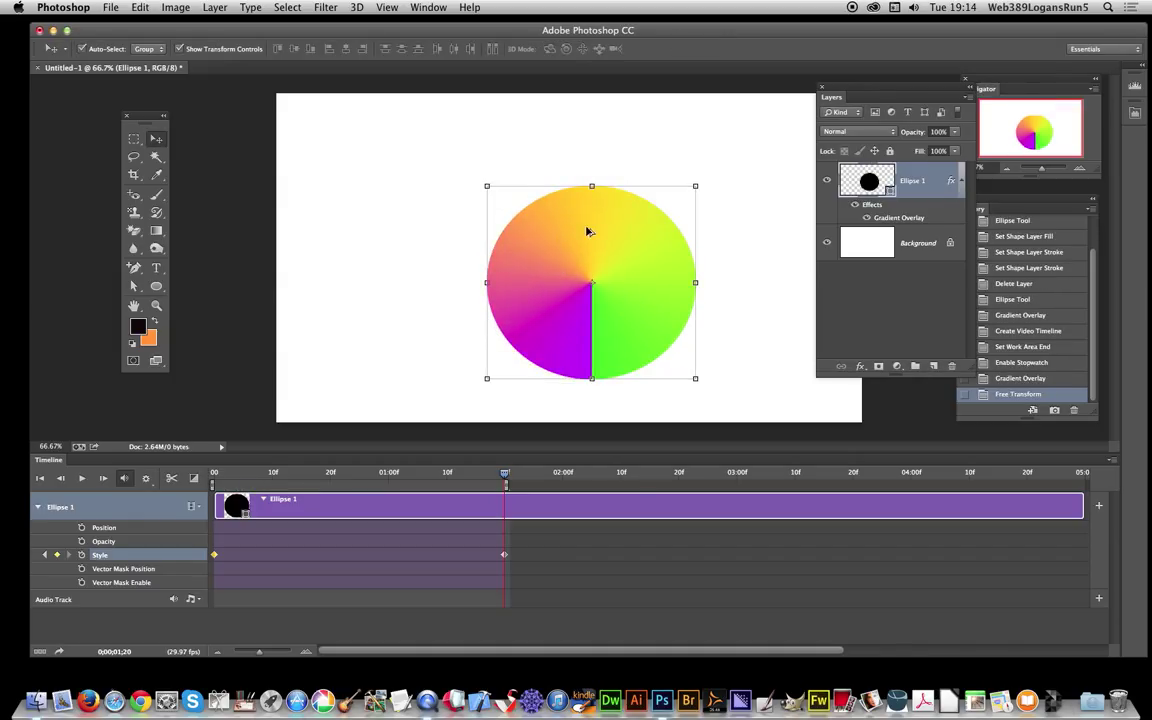
left_click_drag(540, 224, 755, 308)
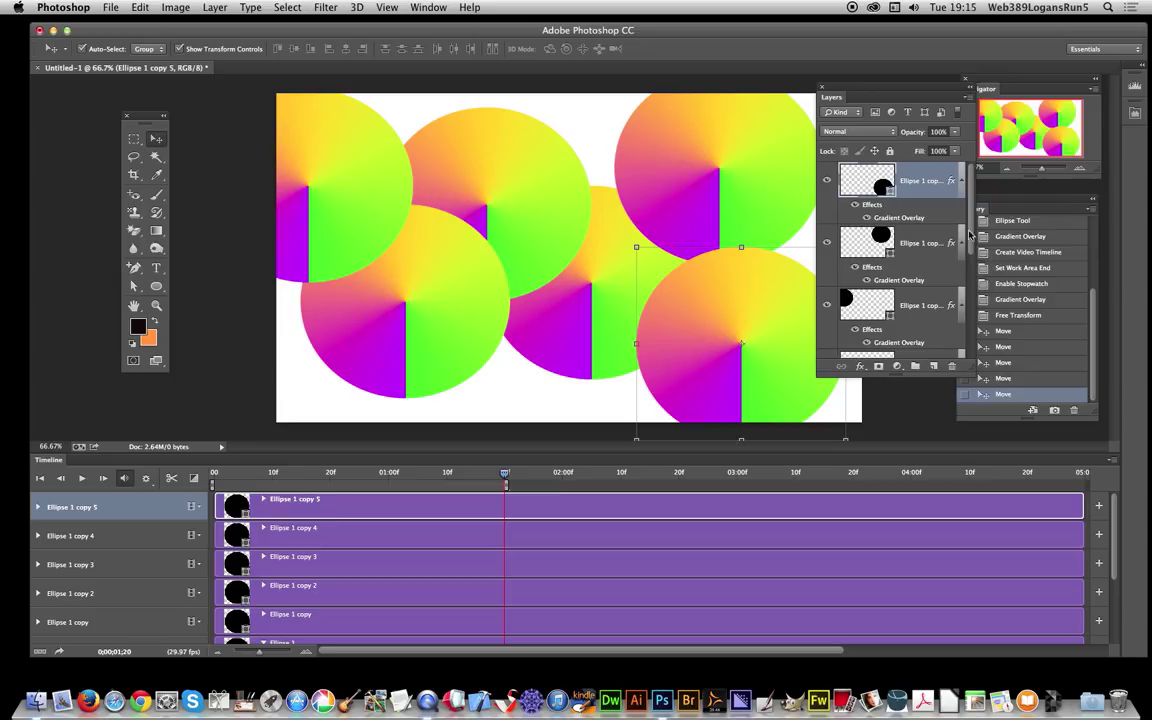
Step: Select Ellipse 1 and its five copies, then Convert to Smart Object
scroll(958, 290, "down", 5)
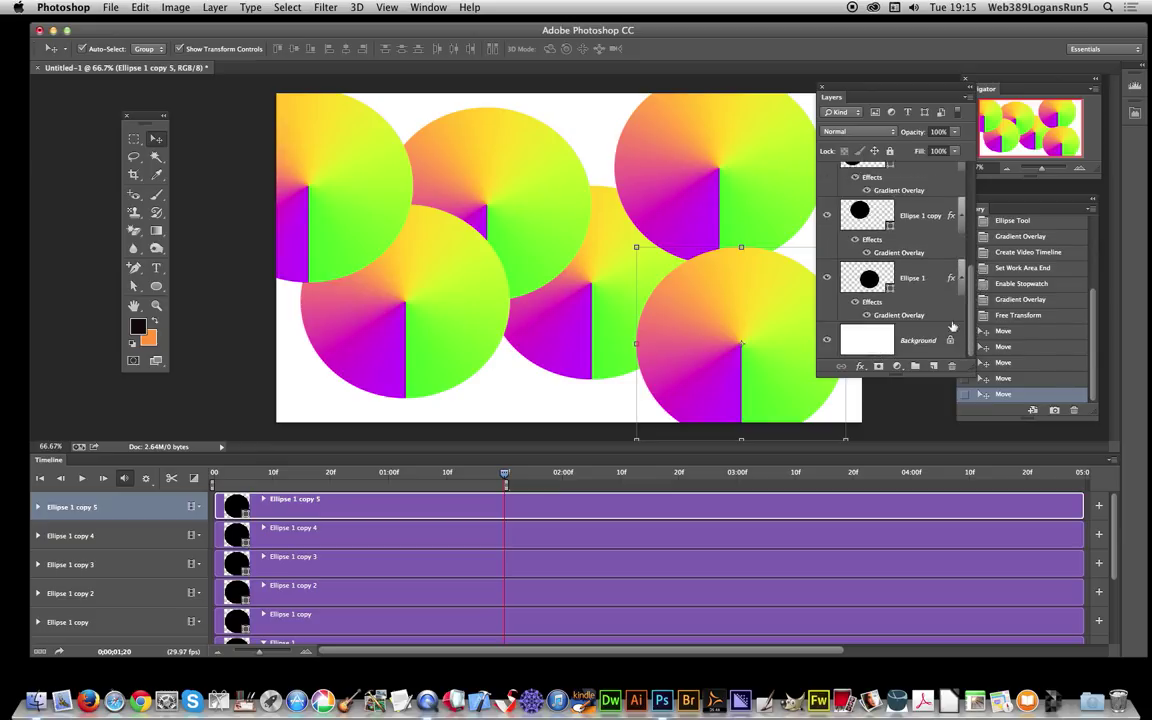
left_click(828, 254, "shift")
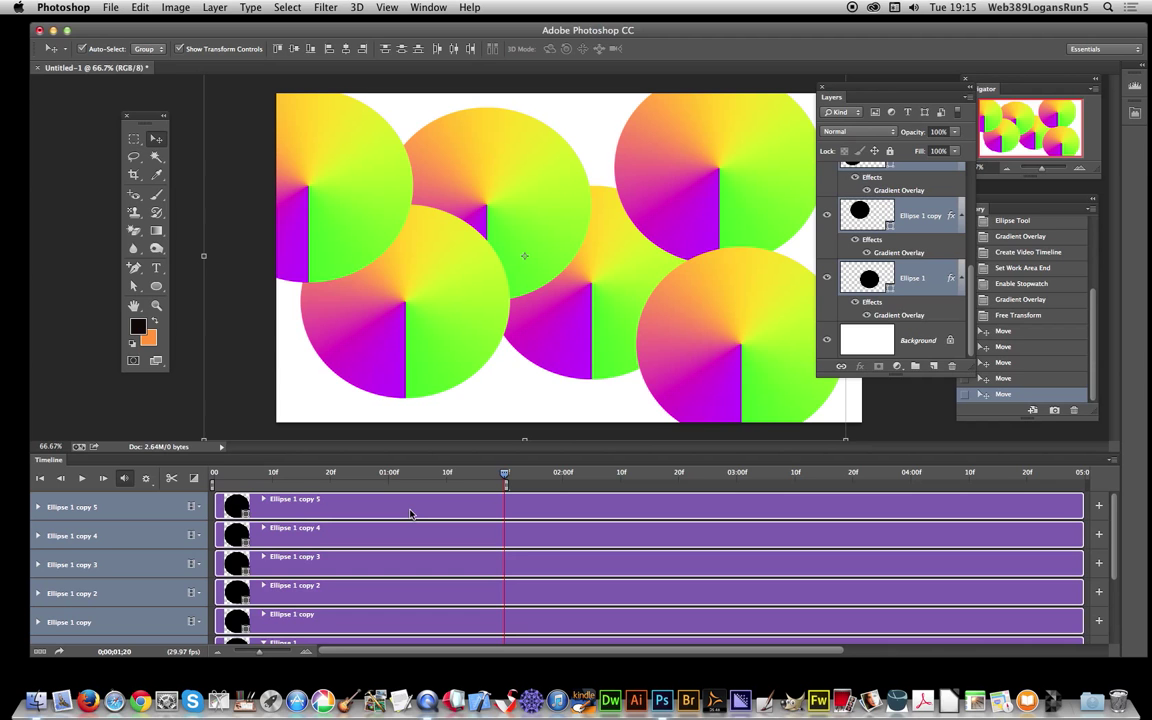
left_click(217, 7)
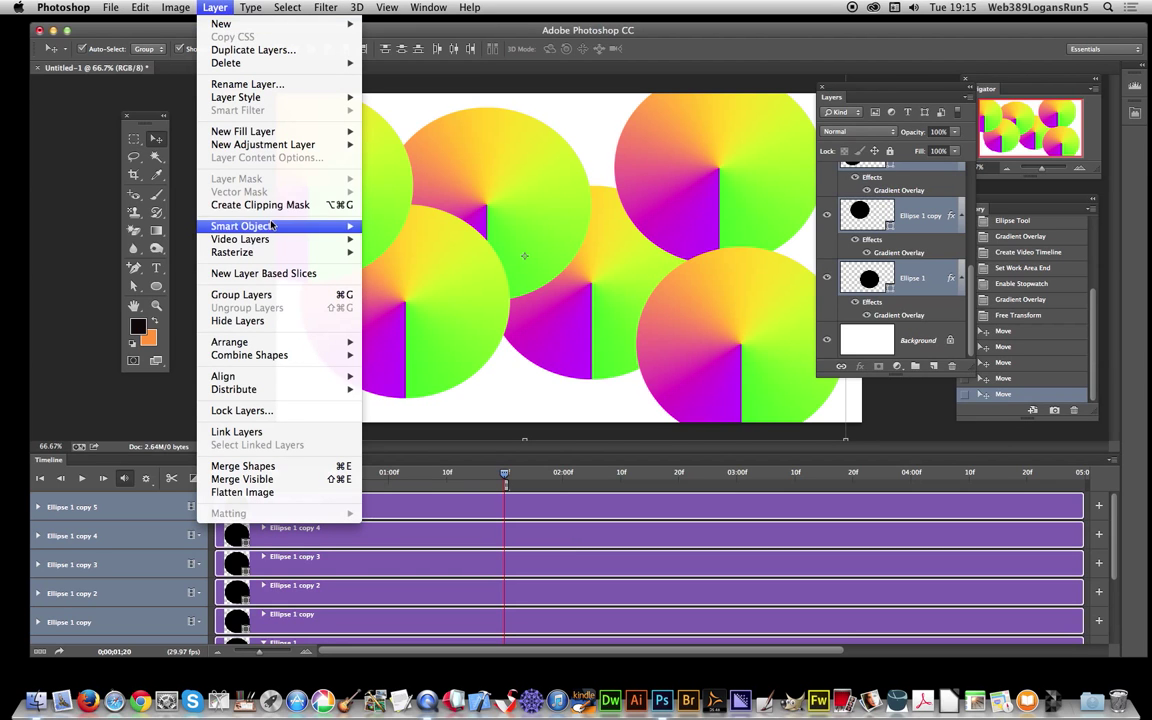
mouse_move(298, 226)
left_click(405, 227)
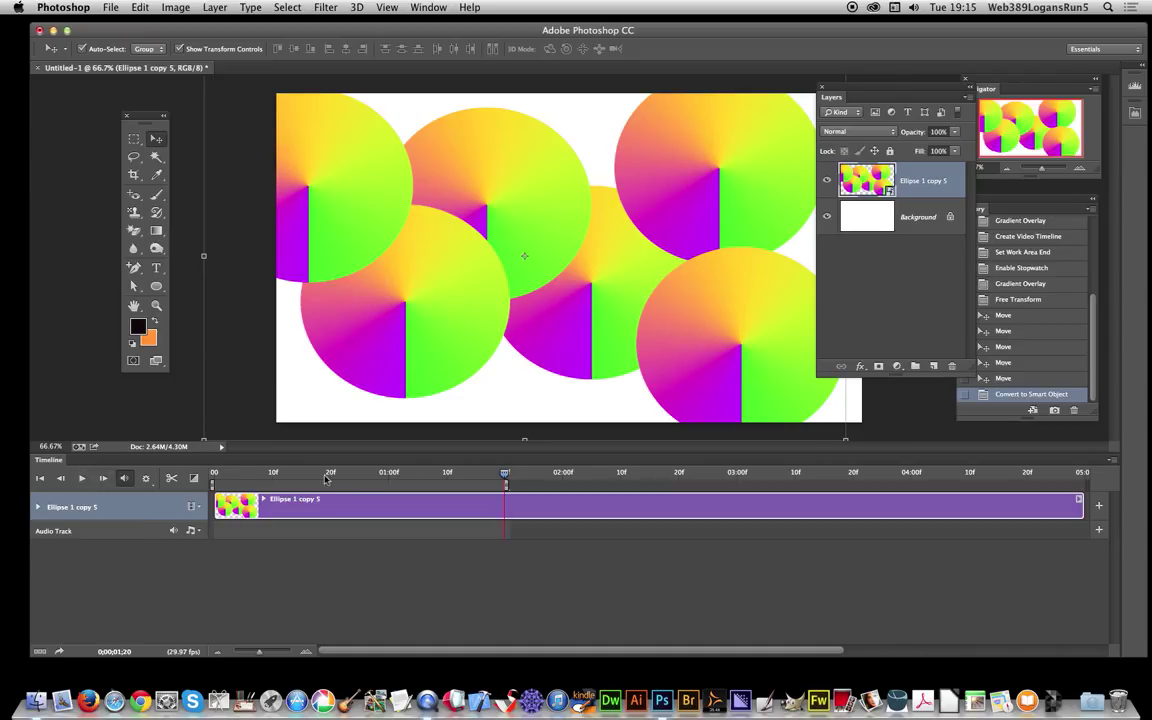
Step: At about one second, apply a Distort > Wave filter with Wavelength Max 168
left_click(500, 476)
mouse_move(421, 470)
left_mouse_down()
mouse_move(332, 463)
mouse_move(442, 465)
mouse_move(411, 470)
left_mouse_up()
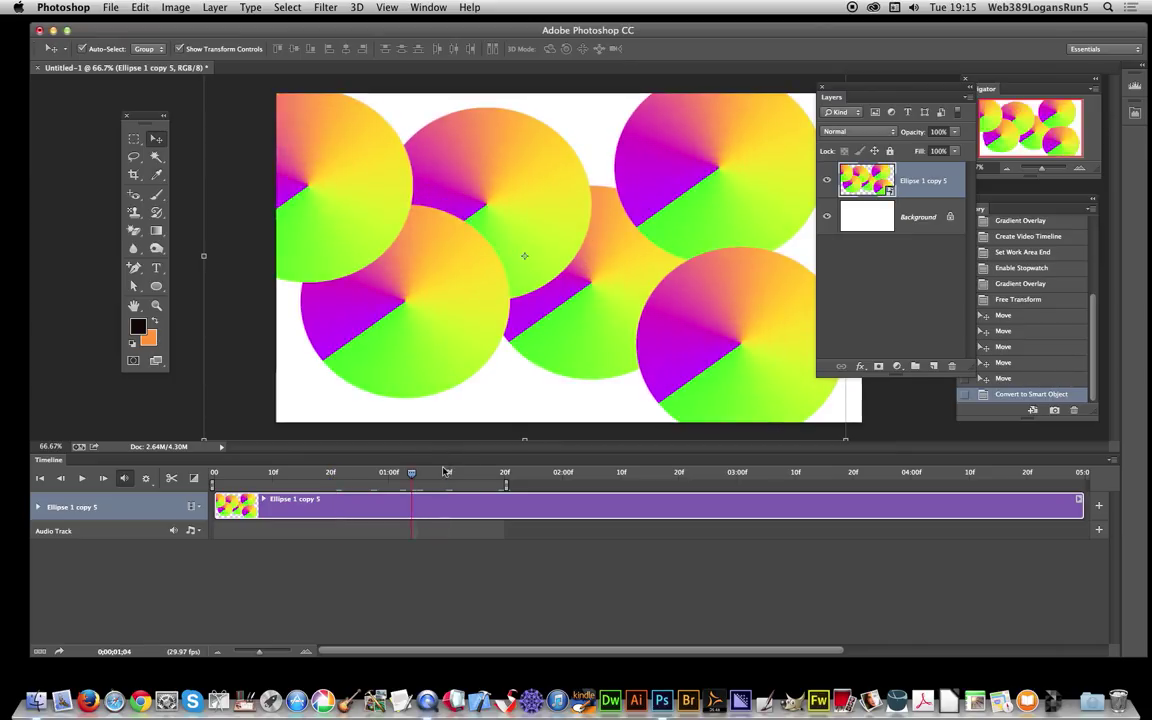
left_click(326, 8)
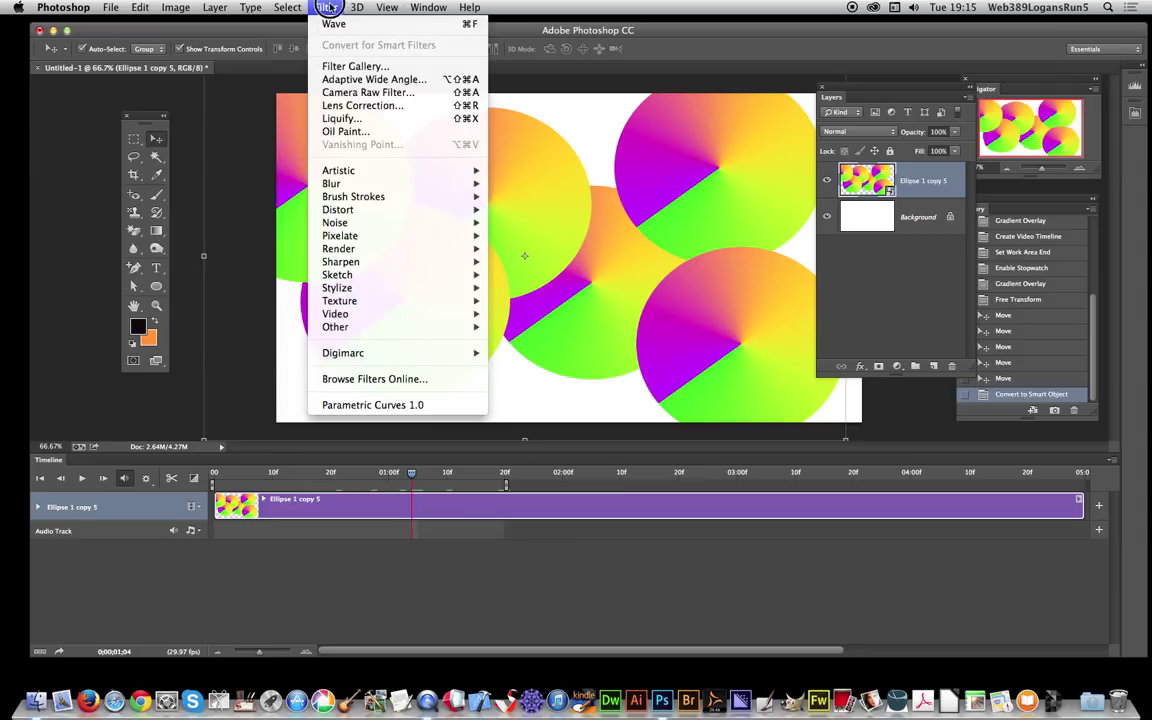
mouse_move(368, 170)
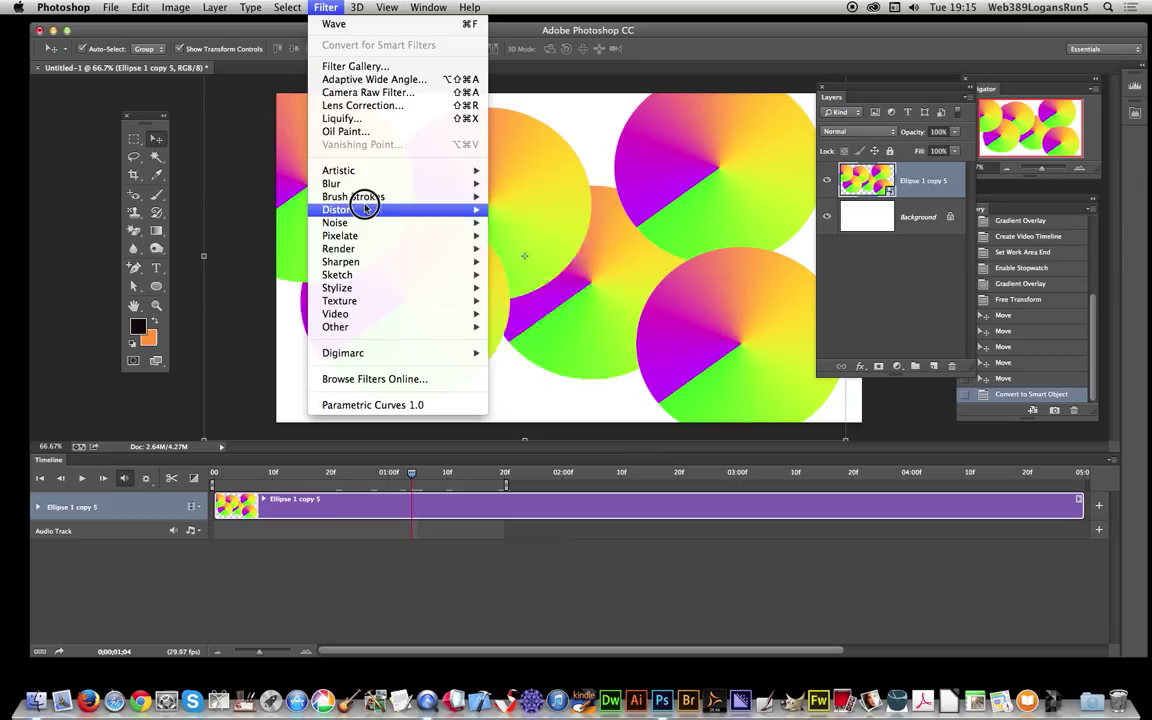
mouse_move(368, 209)
left_click(516, 340)
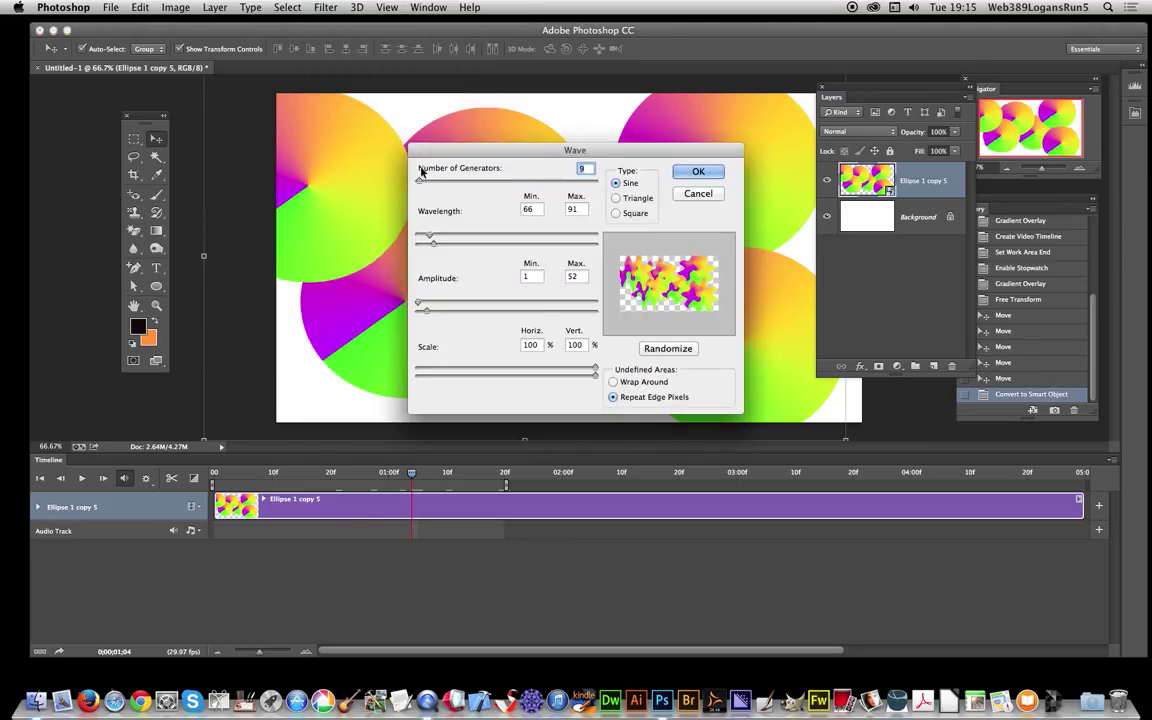
left_click_drag(427, 241, 447, 243)
left_click(715, 172)
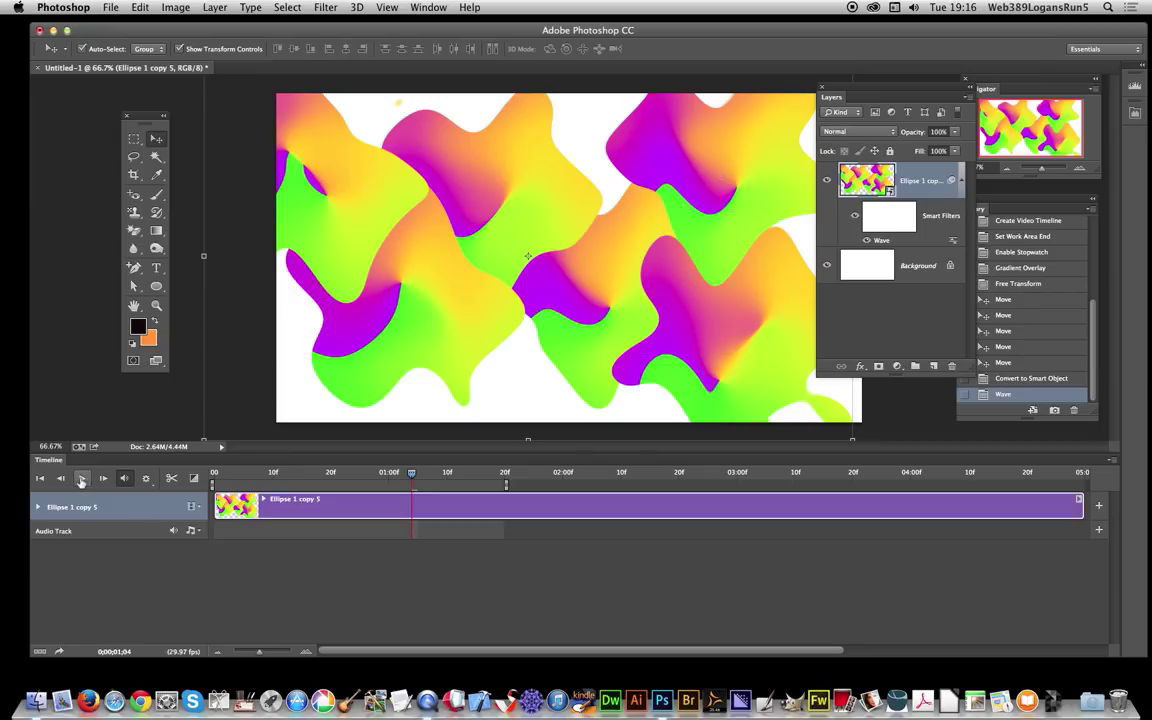
Step: Play the timeline to preview the gradients rotating inside the wavy blobs
left_click(82, 479)
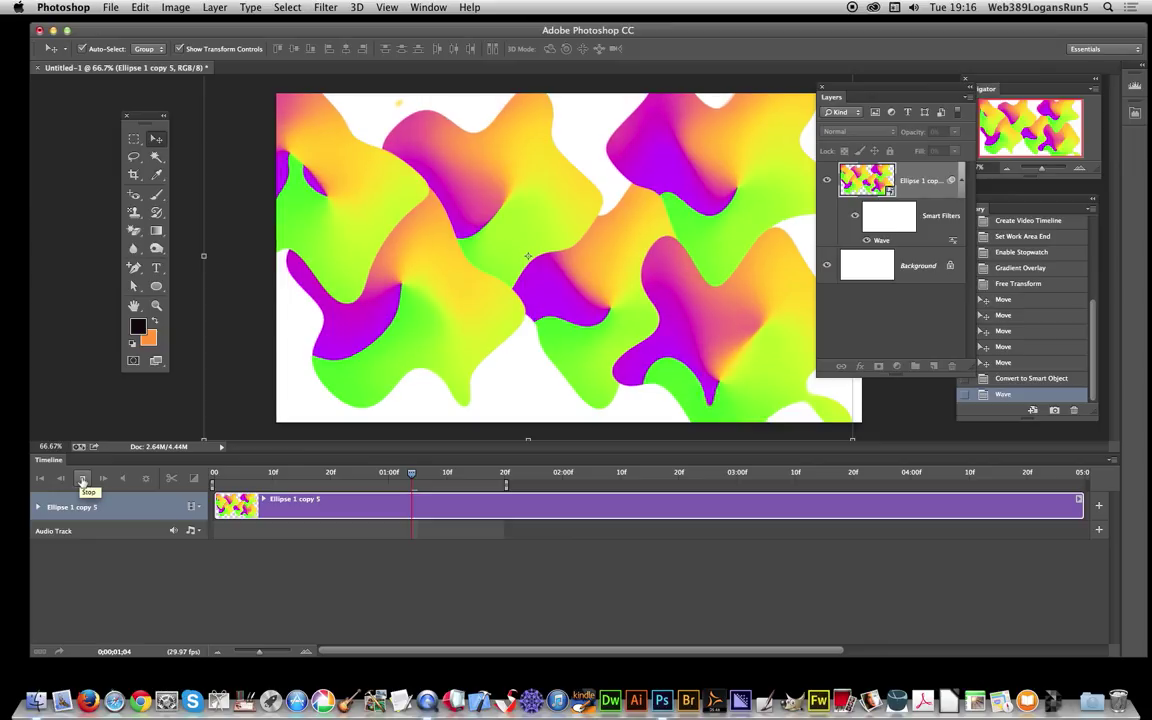